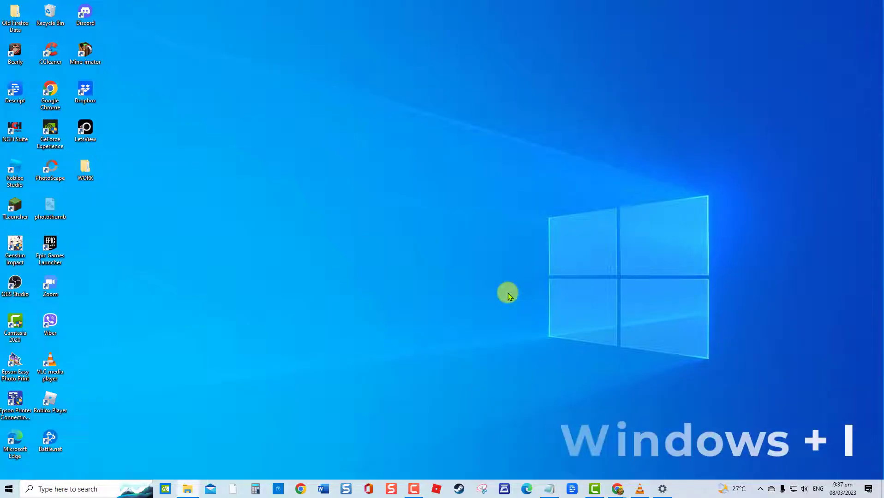
Open the Additional troubleshooters list under Update & Security > Troubleshoot in Settings
{"action": "key", "text": "super+i"}
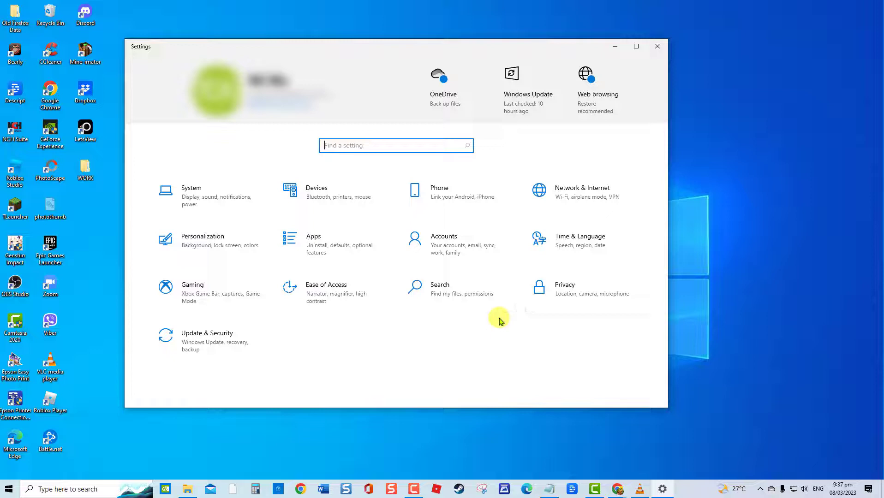
{"action": "left_click", "coordinate": [207, 349]}
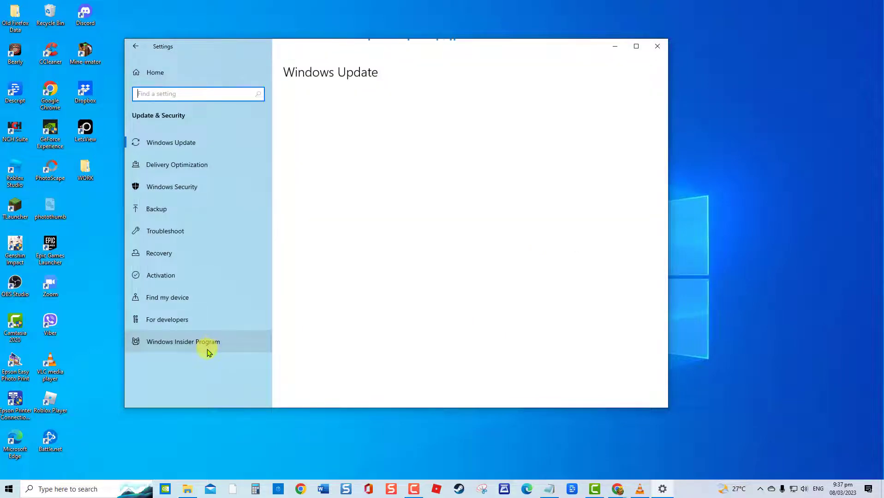
{"action": "left_click", "coordinate": [188, 232]}
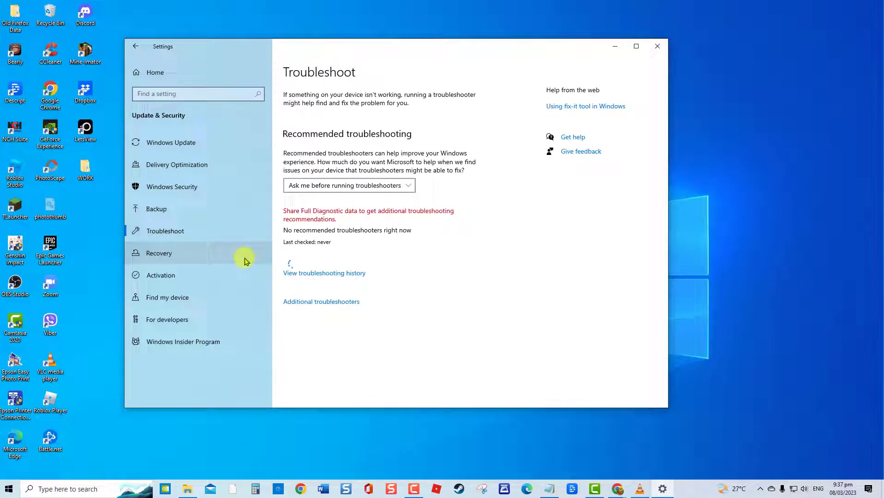
{"action": "left_click", "coordinate": [319, 302]}
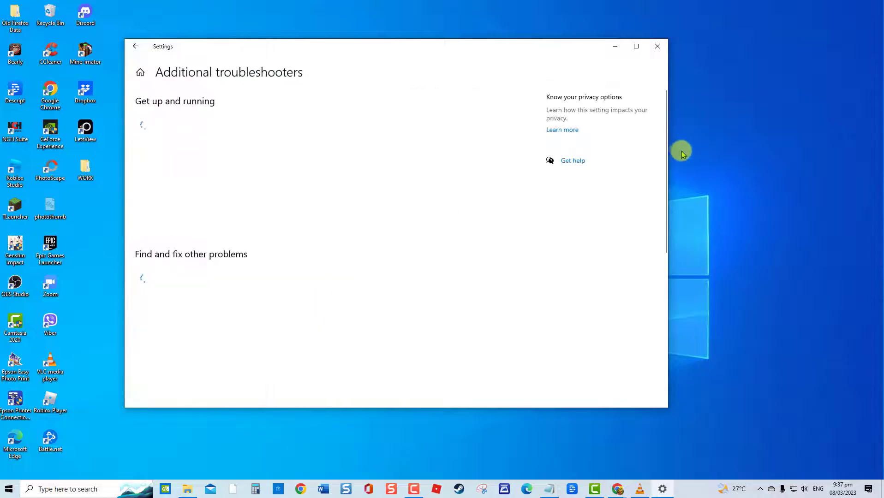
{"action": "left_click_drag", "start_coordinate": [667, 125], "coordinate": [654, 295]}
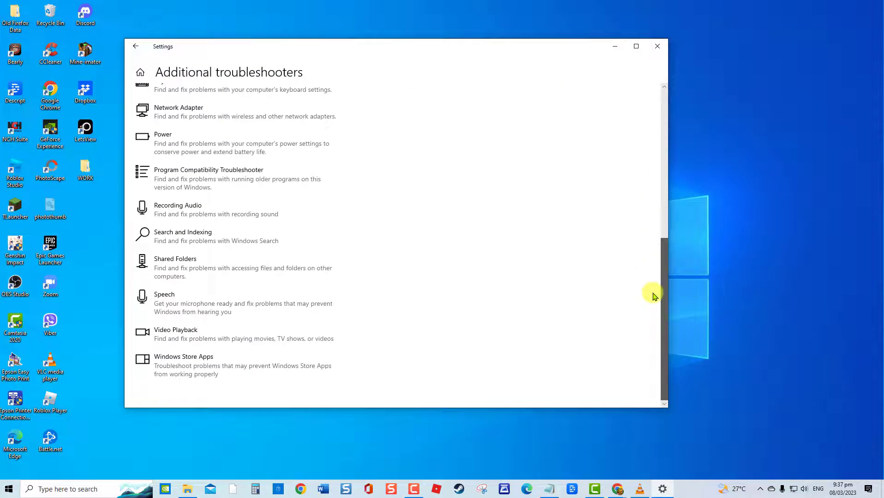
Run the Windows Store Apps troubleshooter, skip re-enabling User Account Control, and close Settings
{"action": "left_click", "coordinate": [208, 374]}
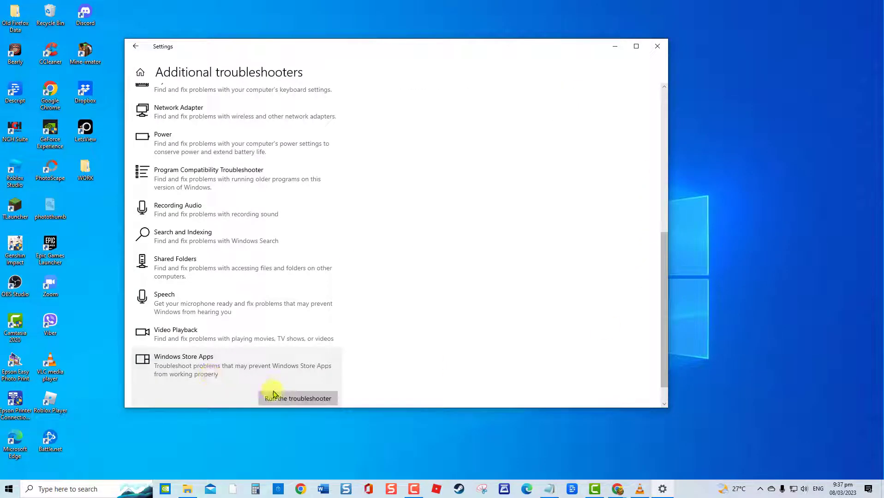
{"action": "left_click", "coordinate": [274, 396]}
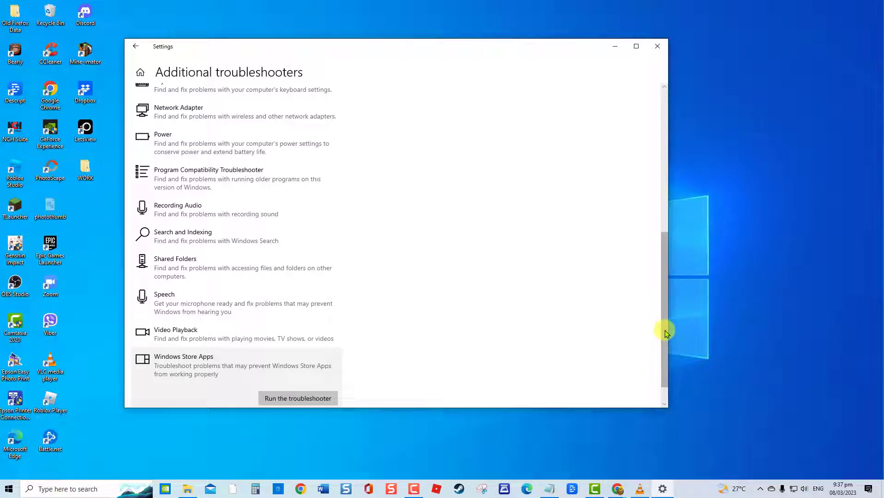
{"action": "left_click", "coordinate": [312, 398]}
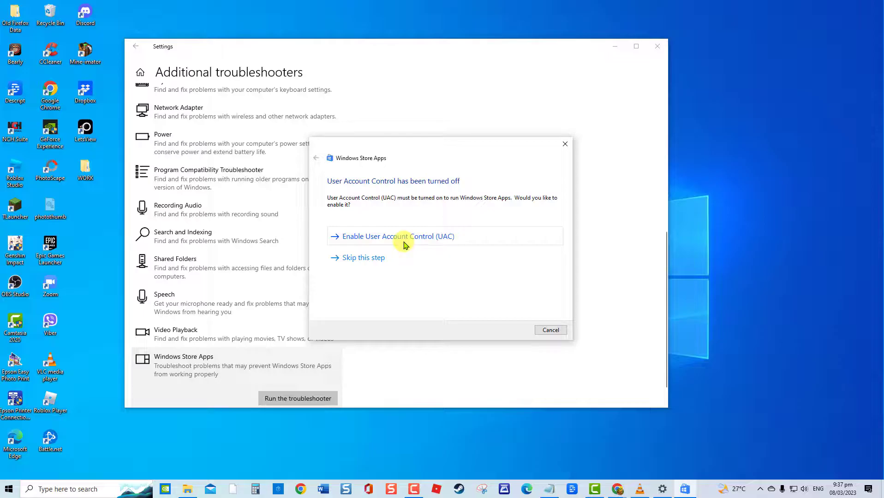
{"action": "left_click", "coordinate": [382, 259]}
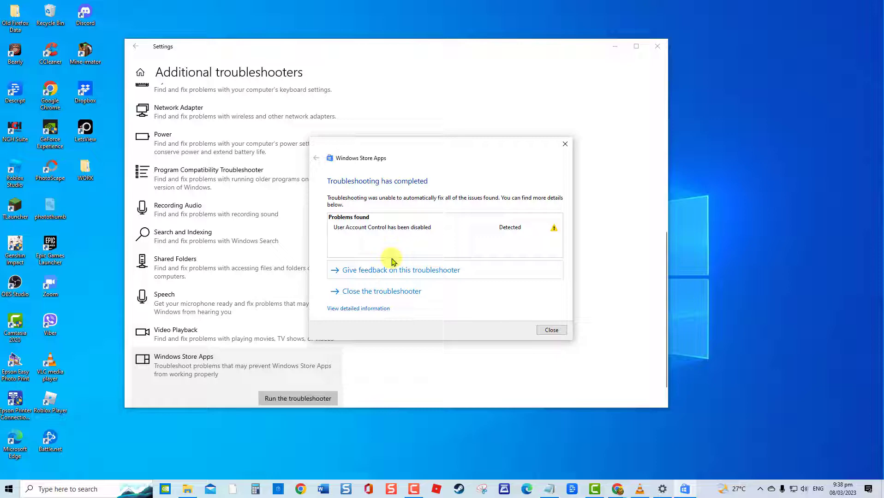
{"action": "left_click", "coordinate": [552, 330]}
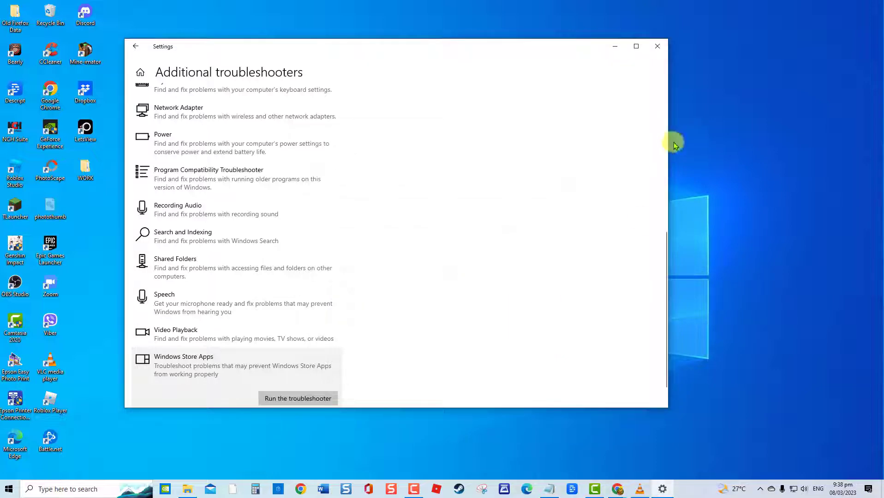
{"action": "left_click", "coordinate": [658, 46]}
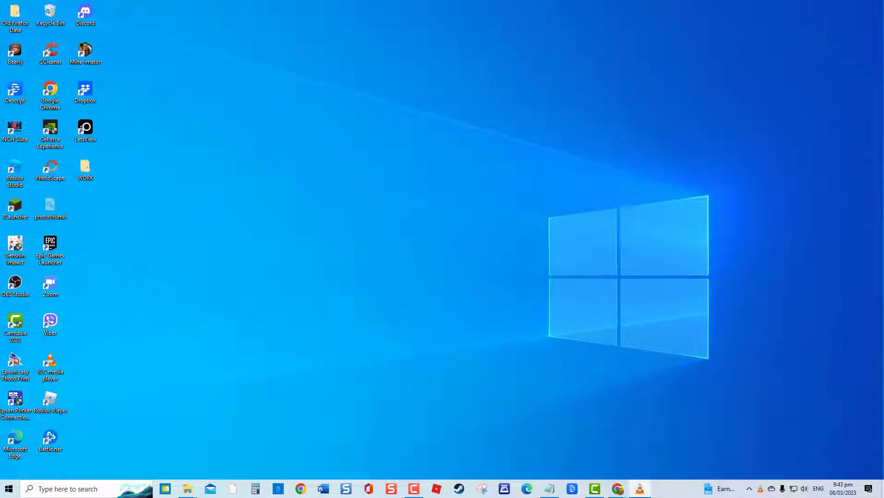
Start verifying the Microsoft account on Accounts > Your info using the phone number option
{"action": "key", "text": "super+i"}
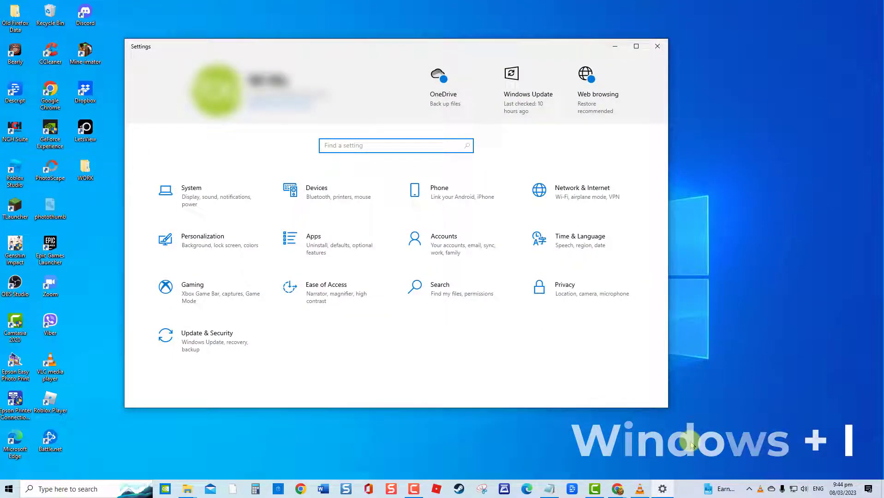
{"action": "left_click", "coordinate": [436, 250]}
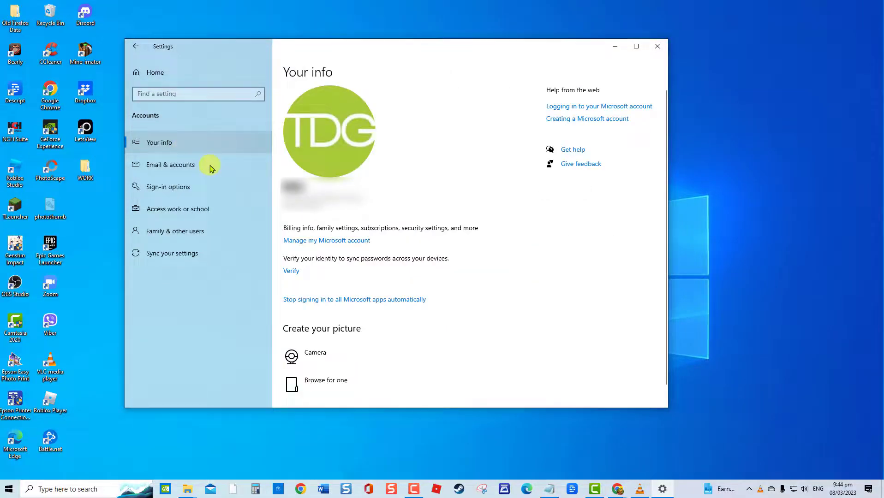
{"action": "left_click", "coordinate": [295, 273]}
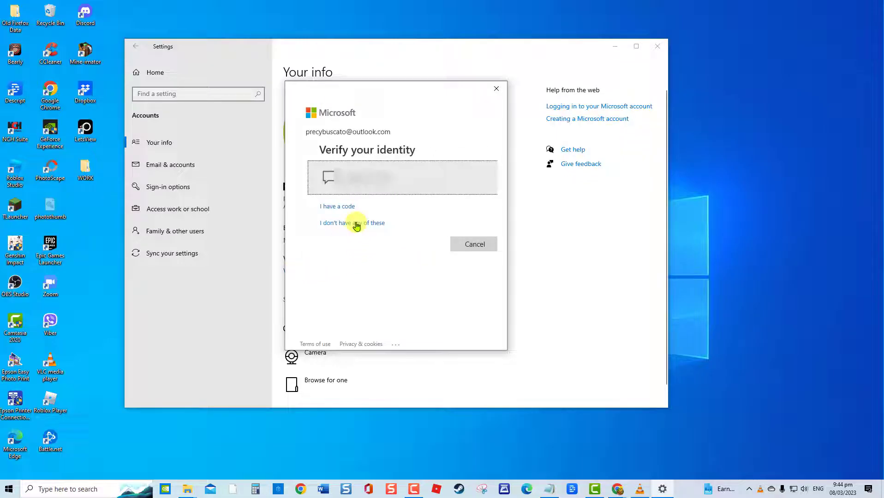
{"action": "left_click", "coordinate": [364, 180]}
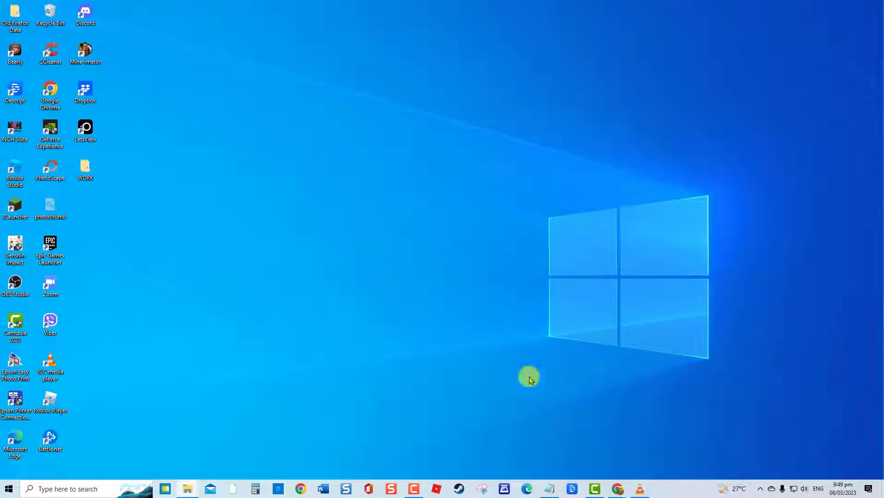
In File Explorer, go to the SoftwareDistribution DataStore folder and delete all its contents
{"action": "key", "text": "super+e"}
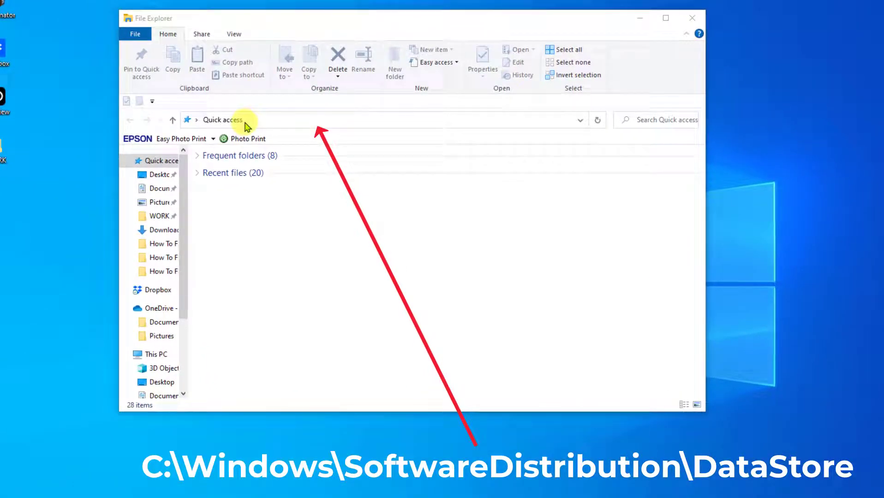
{"action": "left_click", "coordinate": [276, 120]}
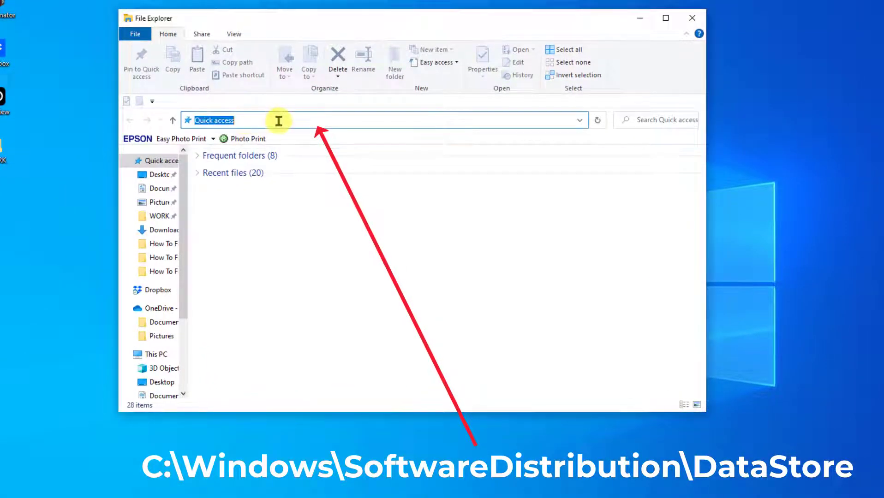
{"action": "type", "text": "C:\\Windows\\SoftwareDistribution\\DataStore"}
{"action": "key", "text": "Return"}
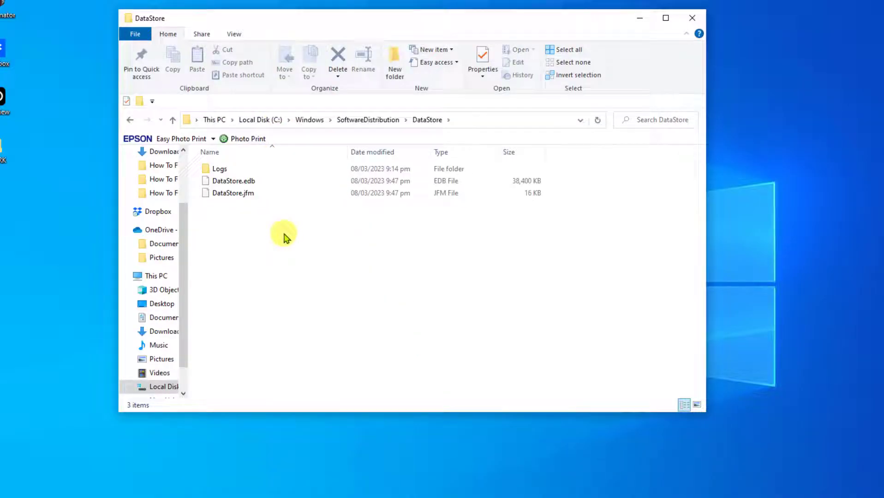
{"action": "key", "text": "ctrl+a"}
{"action": "right_click", "coordinate": [286, 193]}
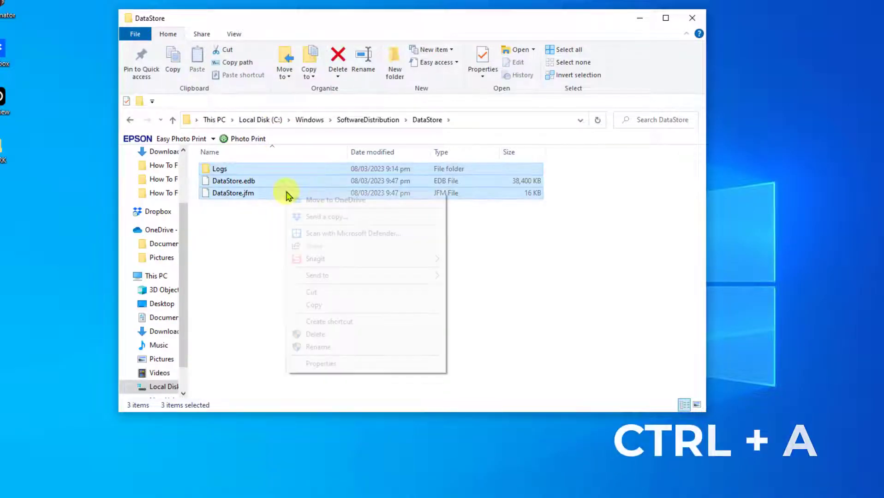
{"action": "left_click", "coordinate": [334, 335]}
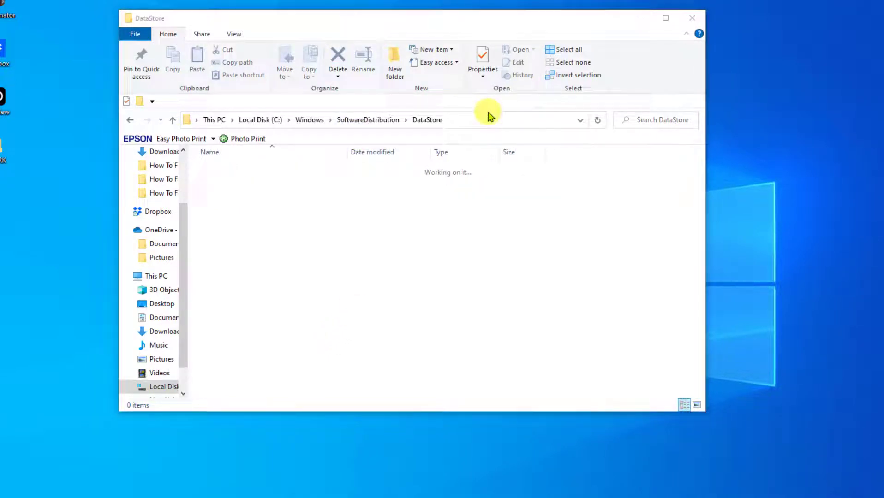
Delete all 755 items in the SoftwareDistribution Download folder and close Explorer
{"action": "left_click", "coordinate": [488, 120]}
{"action": "key", "text": "ctrl+v"}
{"action": "key", "text": "Return"}
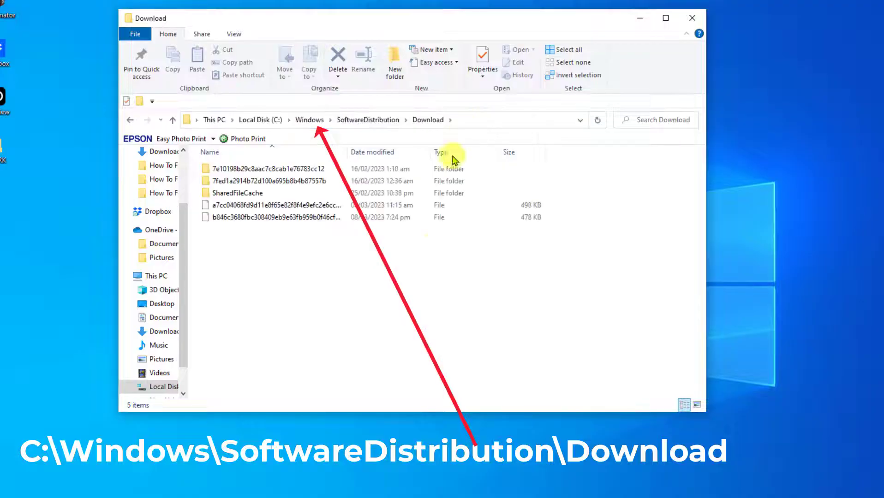
{"action": "key", "text": "ctrl+a"}
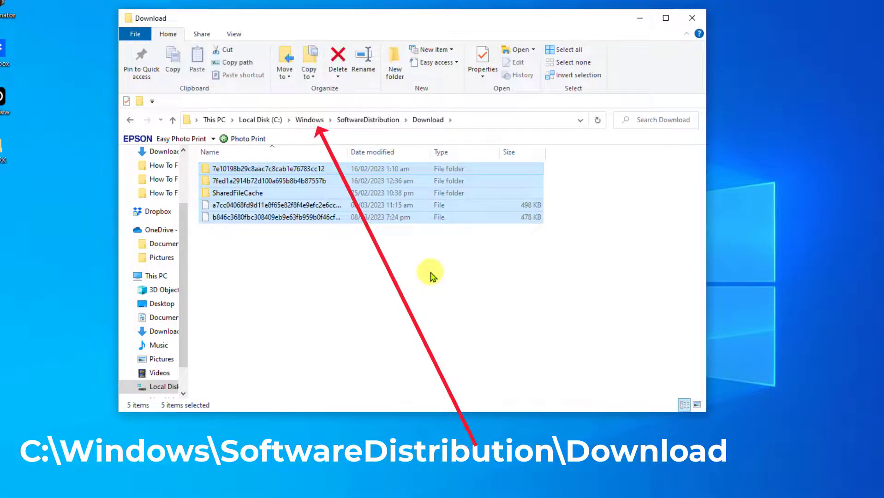
{"action": "right_click", "coordinate": [300, 210]}
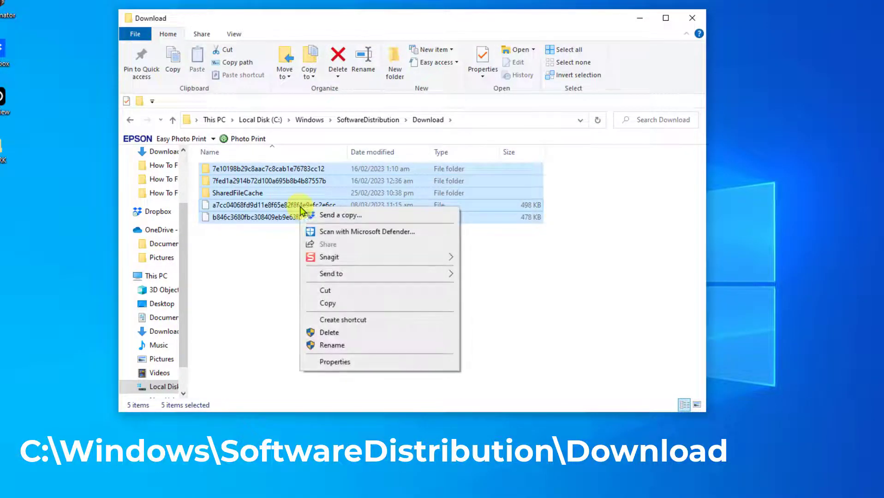
{"action": "left_click", "coordinate": [372, 333]}
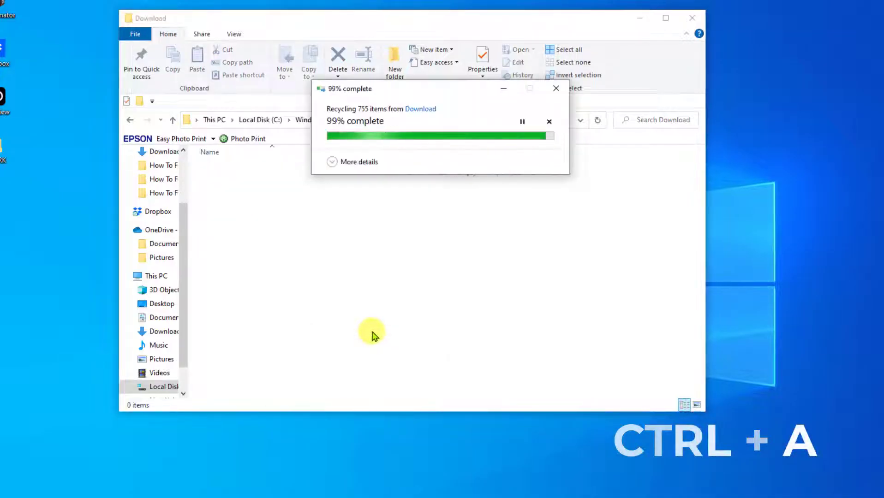
{"action": "left_click", "coordinate": [692, 17]}
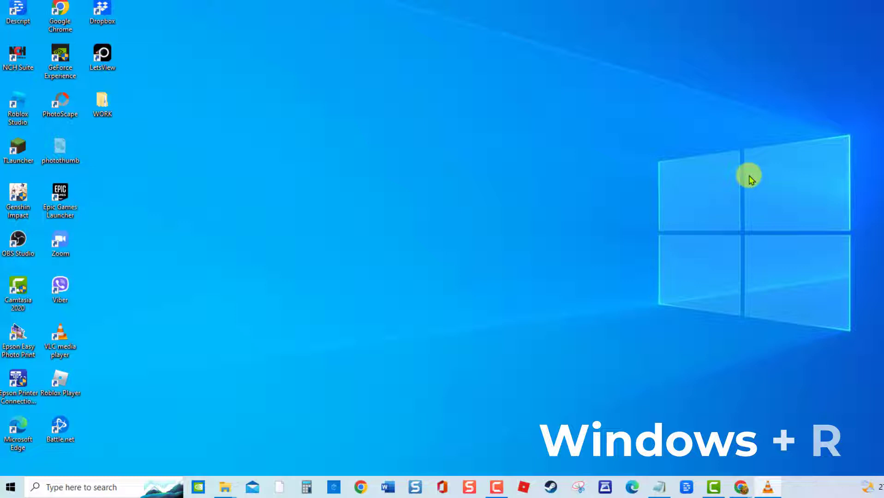
Run wsreset.exe from the Run dialog to reset the Microsoft Store cache
{"action": "key", "text": "super+r"}
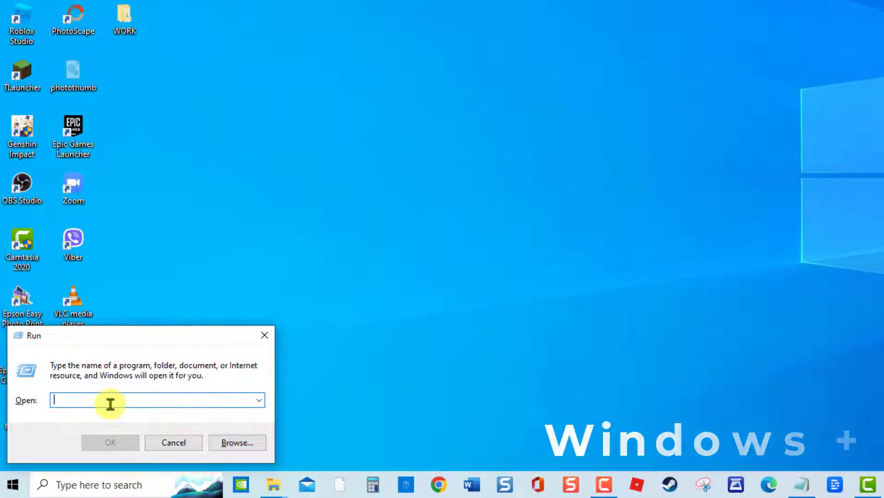
{"action": "type", "text": "wsreset.exe"}
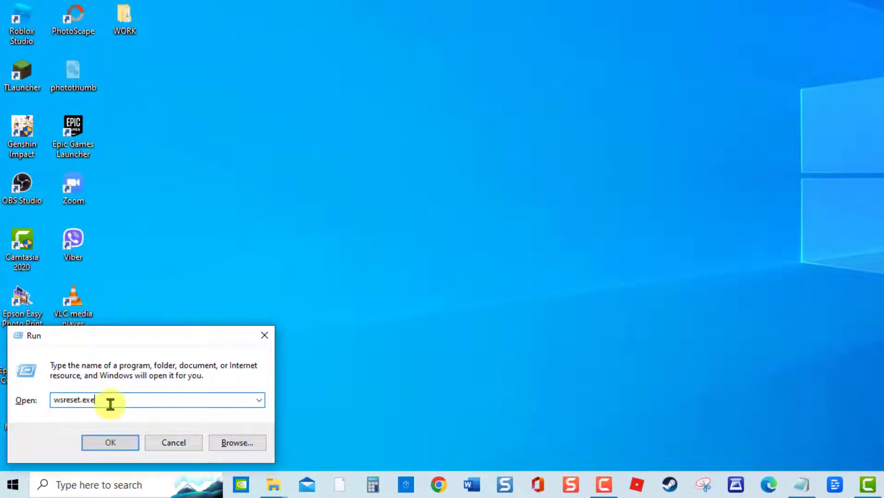
{"action": "left_click", "coordinate": [110, 443]}
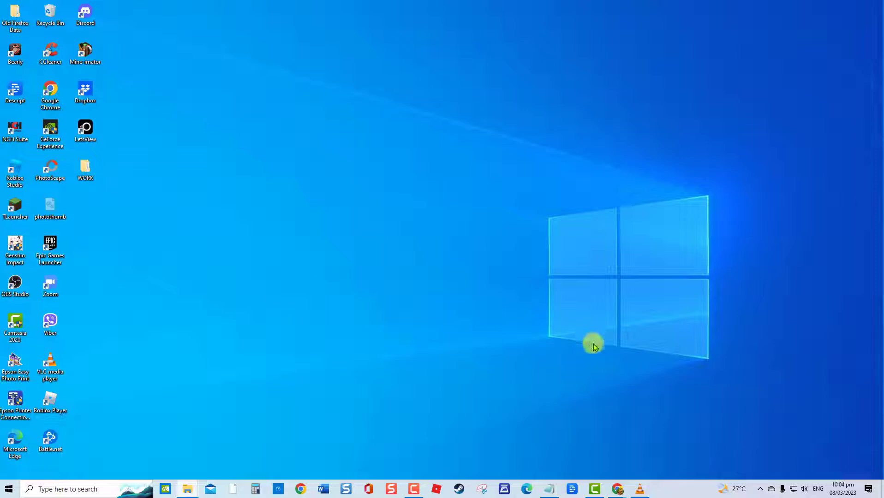
Confirm every toggle under Network & Internet > Proxy, including automatic detection, is off
{"action": "key", "text": "super+i"}
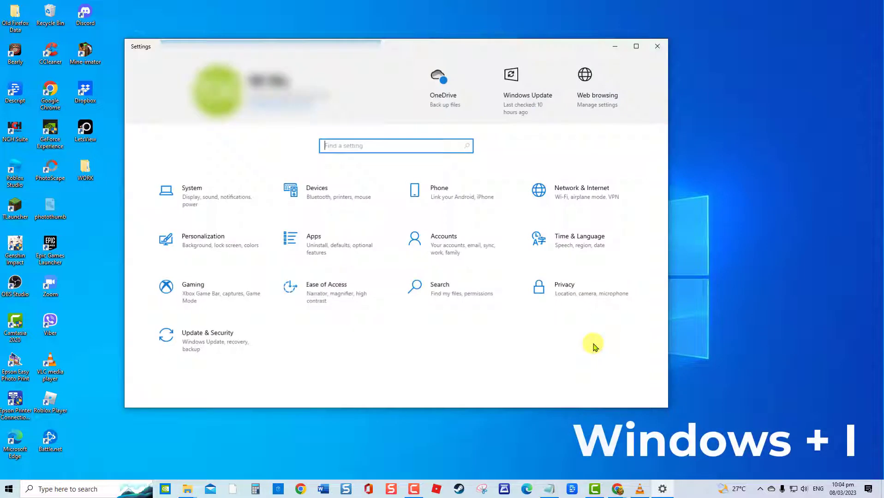
{"action": "left_click", "coordinate": [558, 203]}
{"action": "left_click", "coordinate": [172, 299]}
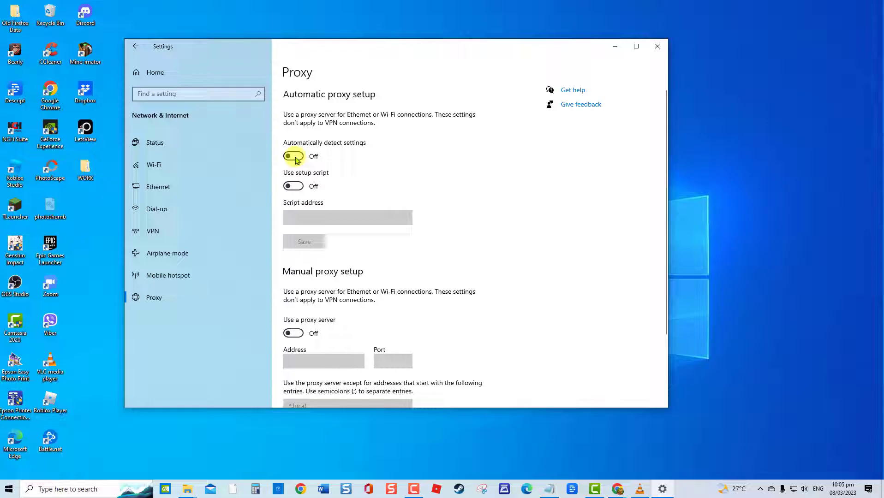
{"action": "left_click", "coordinate": [657, 46]}
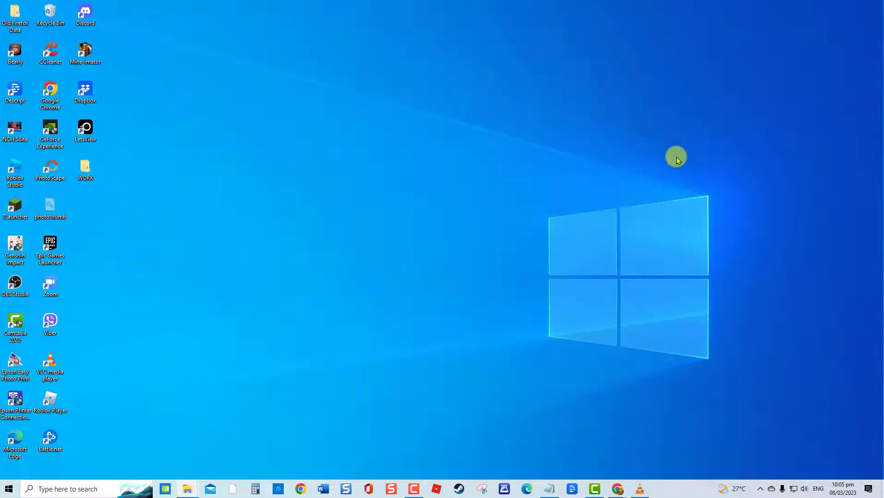
In Control Panel's Internet Options, keep LAN settings free of proxy server and automatic configuration
{"action": "key", "text": "super+r"}
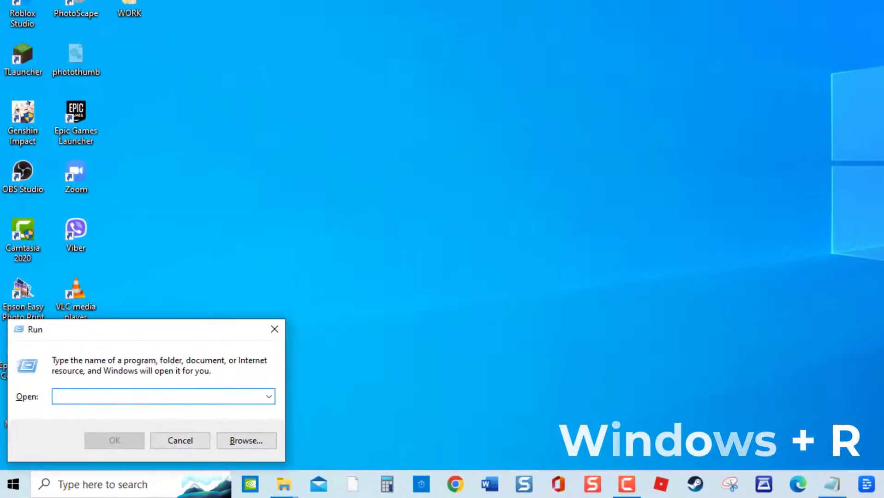
{"action": "type", "text": "control panel"}
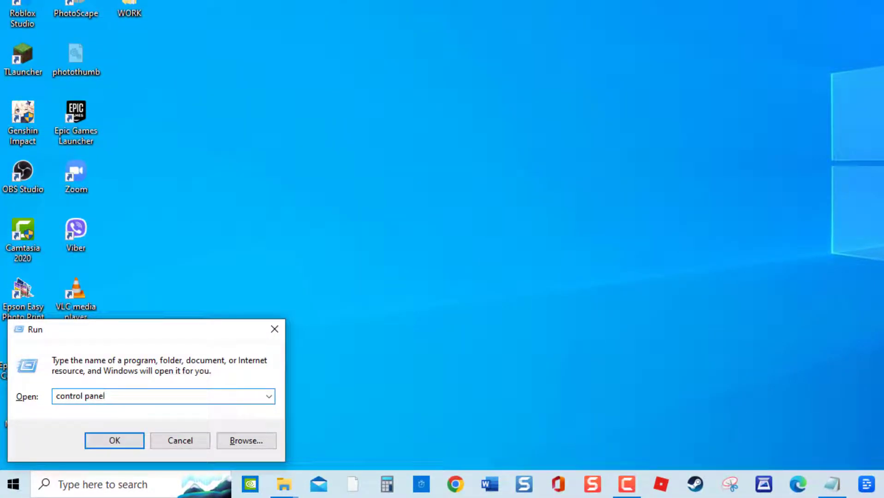
{"action": "left_click", "coordinate": [128, 445]}
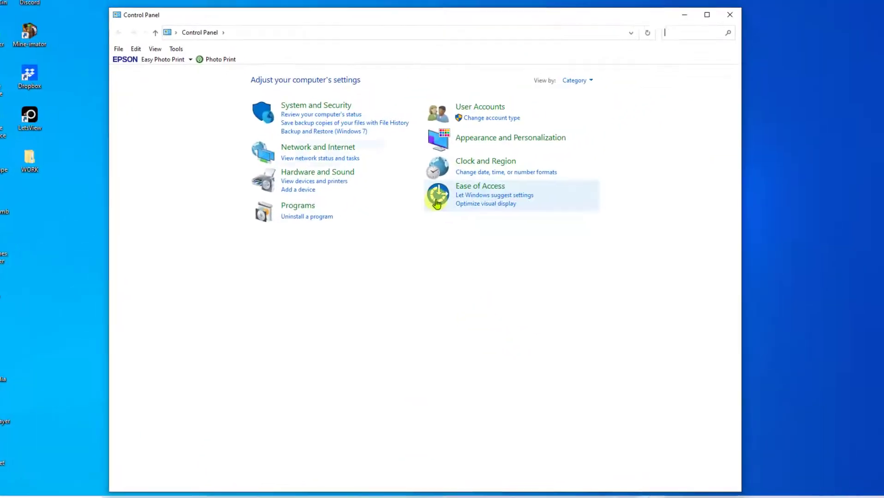
{"action": "left_click", "coordinate": [343, 157]}
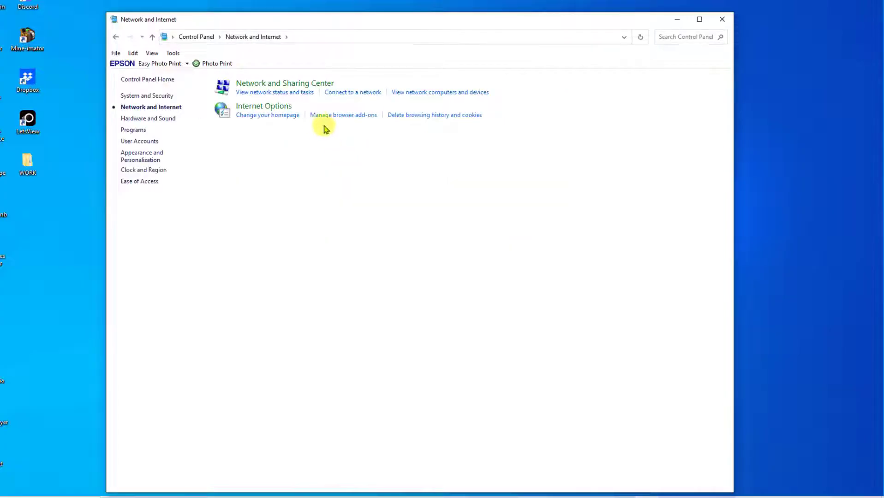
{"action": "left_click", "coordinate": [282, 107]}
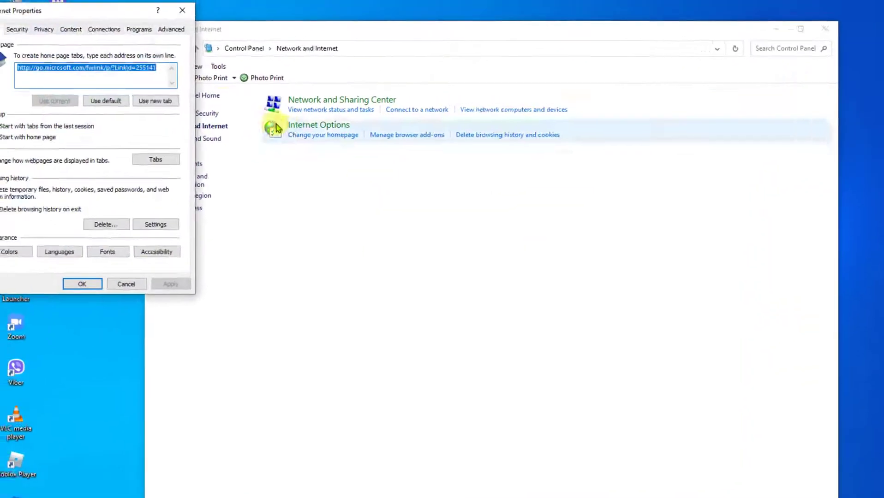
{"action": "left_click", "coordinate": [186, 51]}
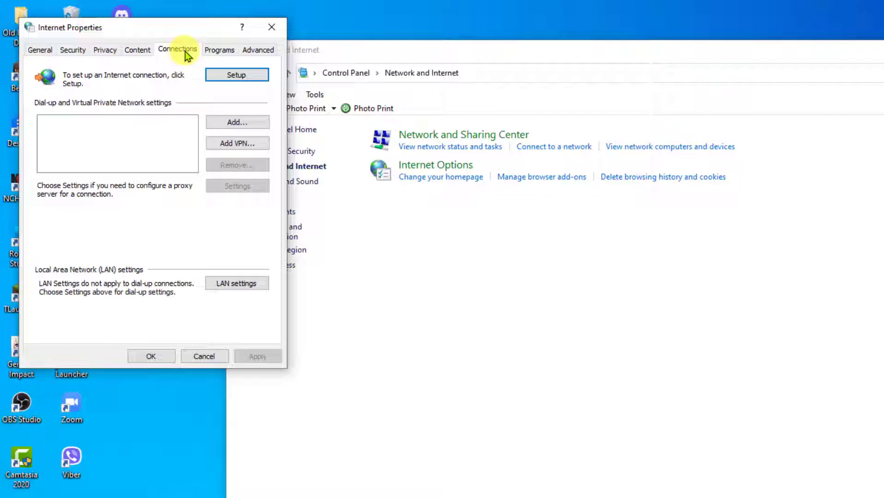
{"action": "left_click", "coordinate": [246, 284]}
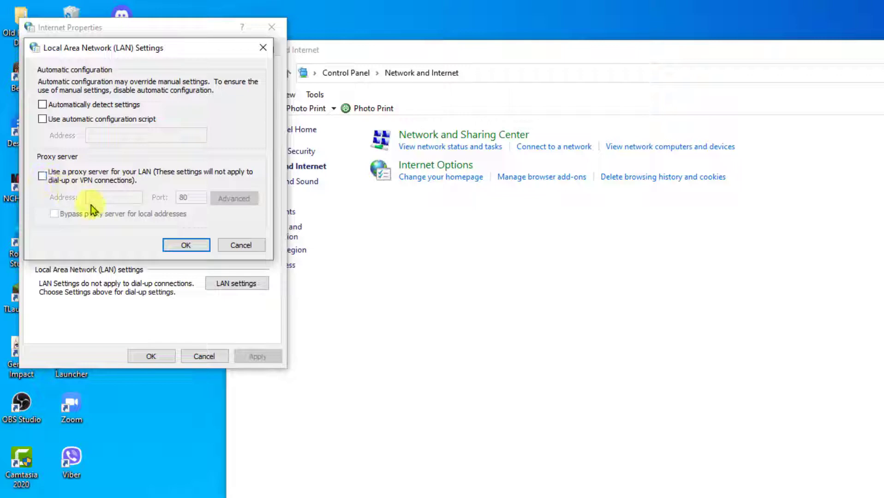
{"action": "left_click", "coordinate": [181, 246]}
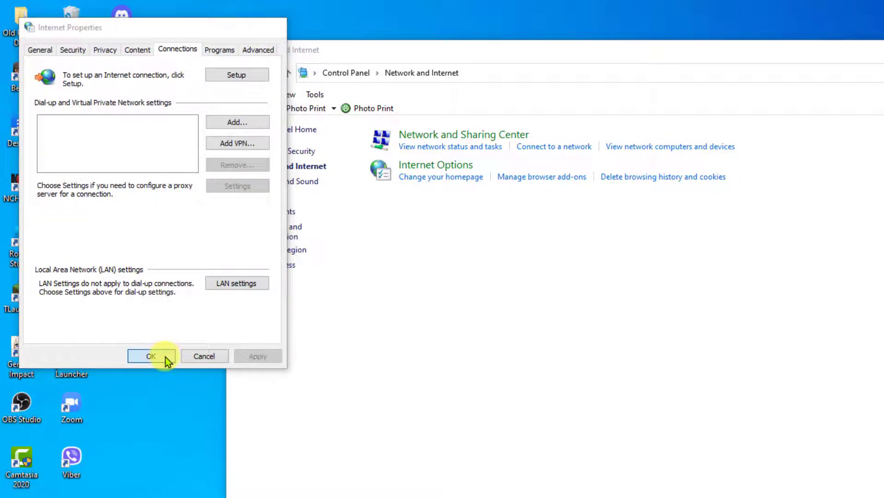
{"action": "left_click", "coordinate": [166, 357]}
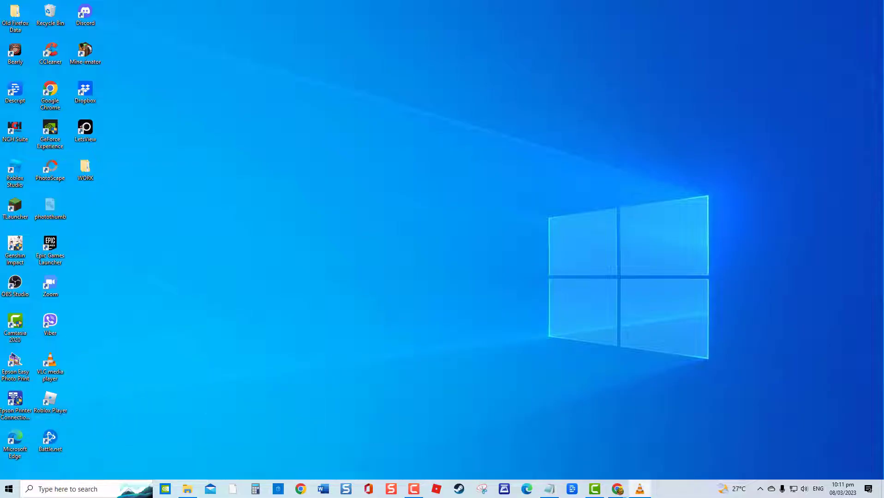
Check for updates in Update & Security, confirming the PC is up to date, then close Settings
{"action": "key", "text": "super+i"}
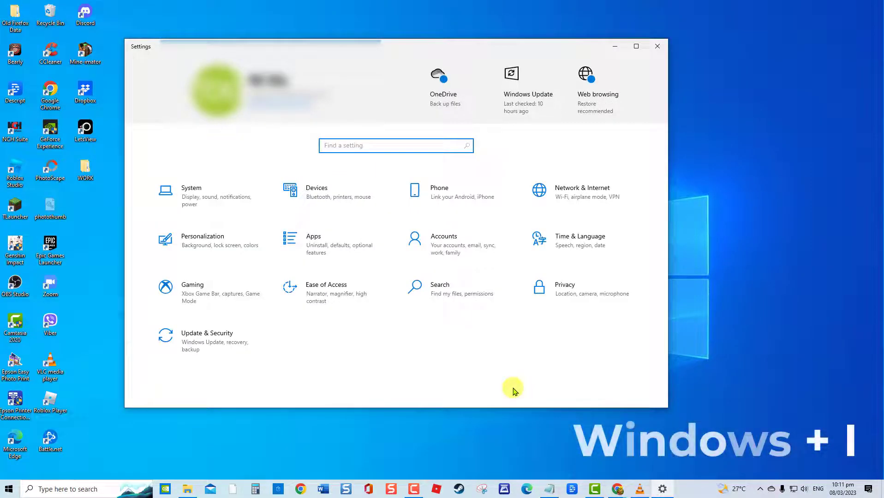
{"action": "left_click", "coordinate": [163, 336]}
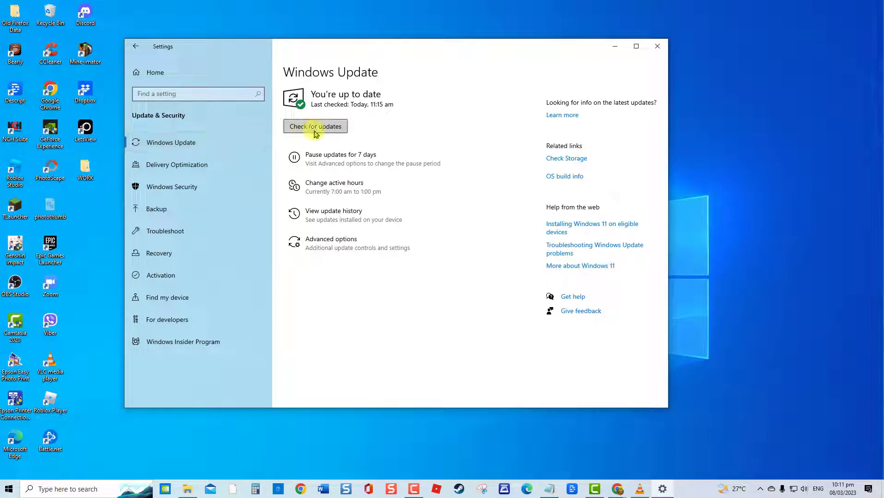
{"action": "left_click", "coordinate": [316, 127]}
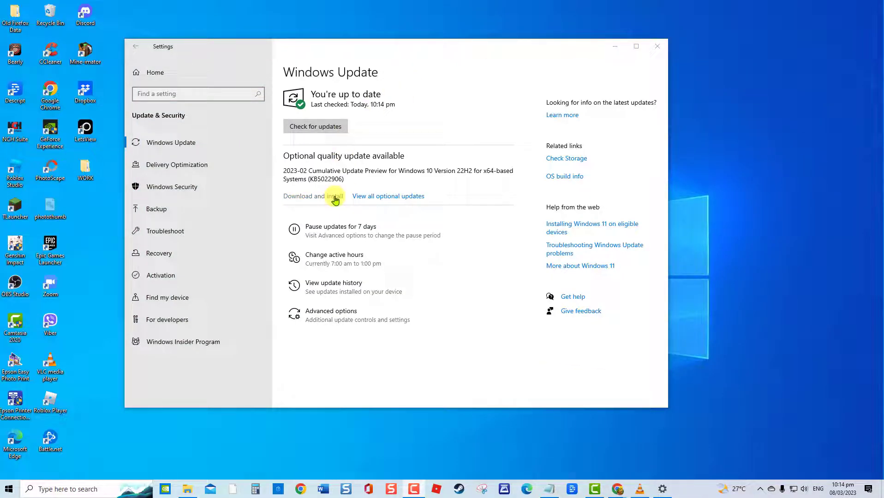
{"action": "left_click", "coordinate": [657, 45]}
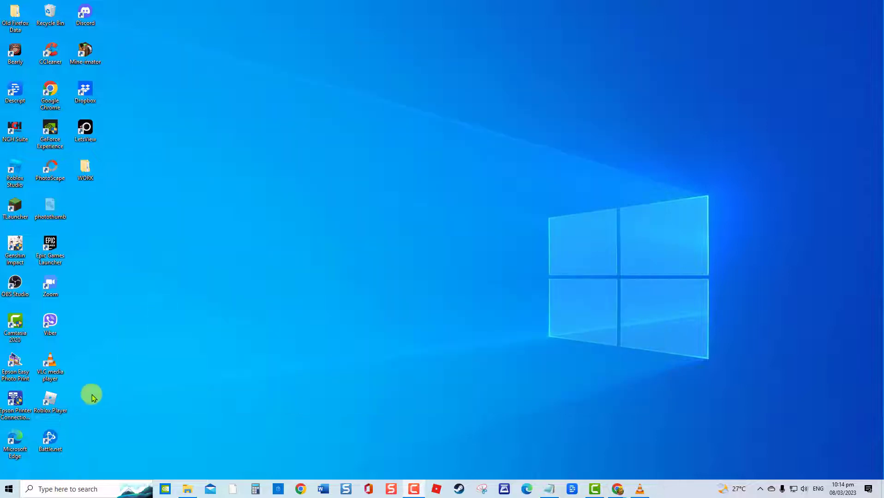
{"action": "left_click", "coordinate": [9, 489]}
{"action": "left_click", "coordinate": [9, 468]}
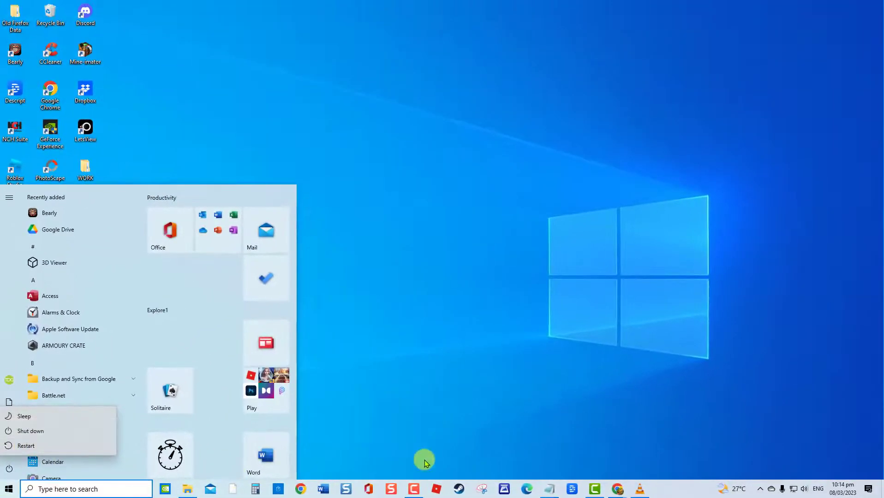
{"action": "left_click", "coordinate": [547, 358]}
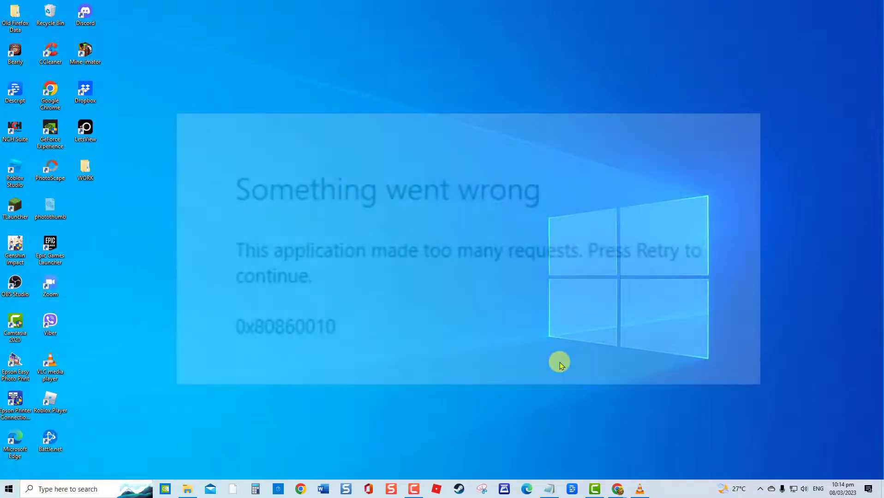